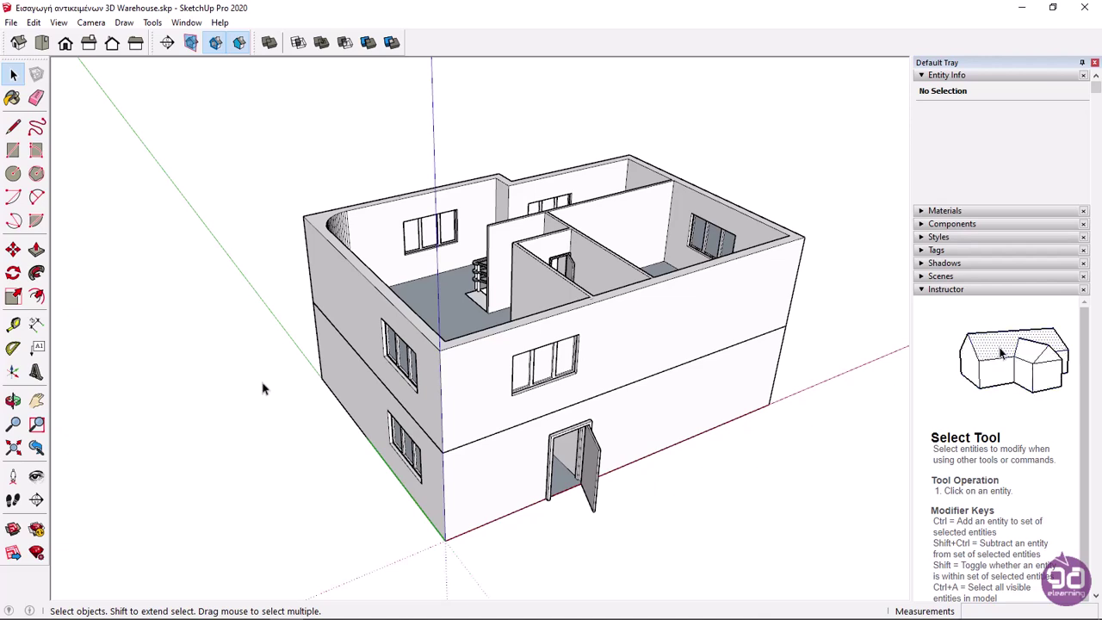
Open the 3D Warehouse and enlarge its window to fill the screen
click(186, 23)
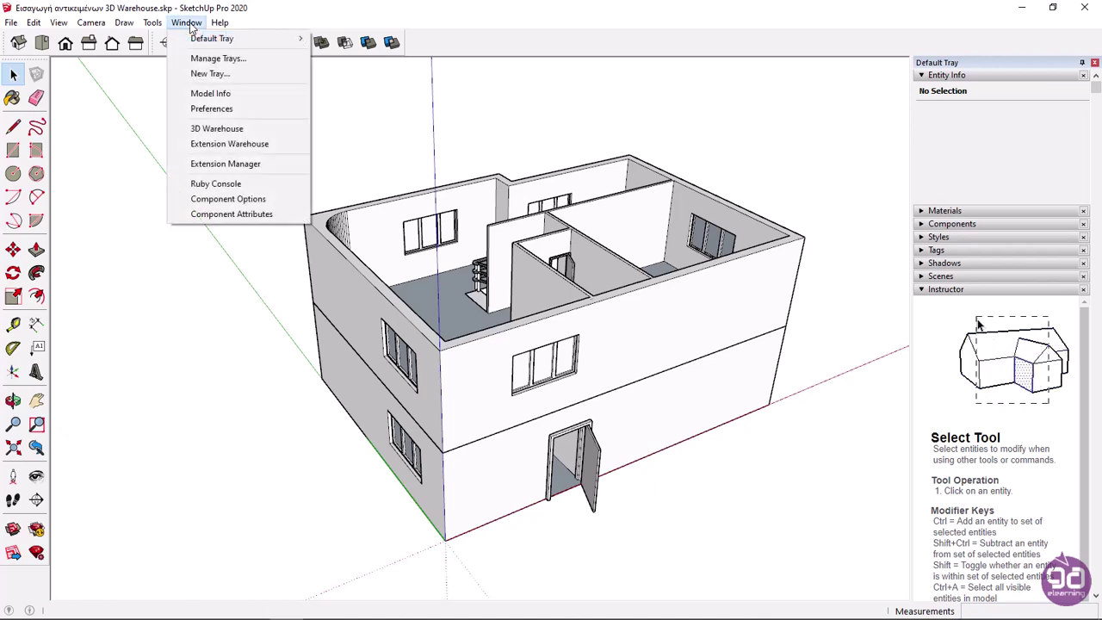
click(256, 130)
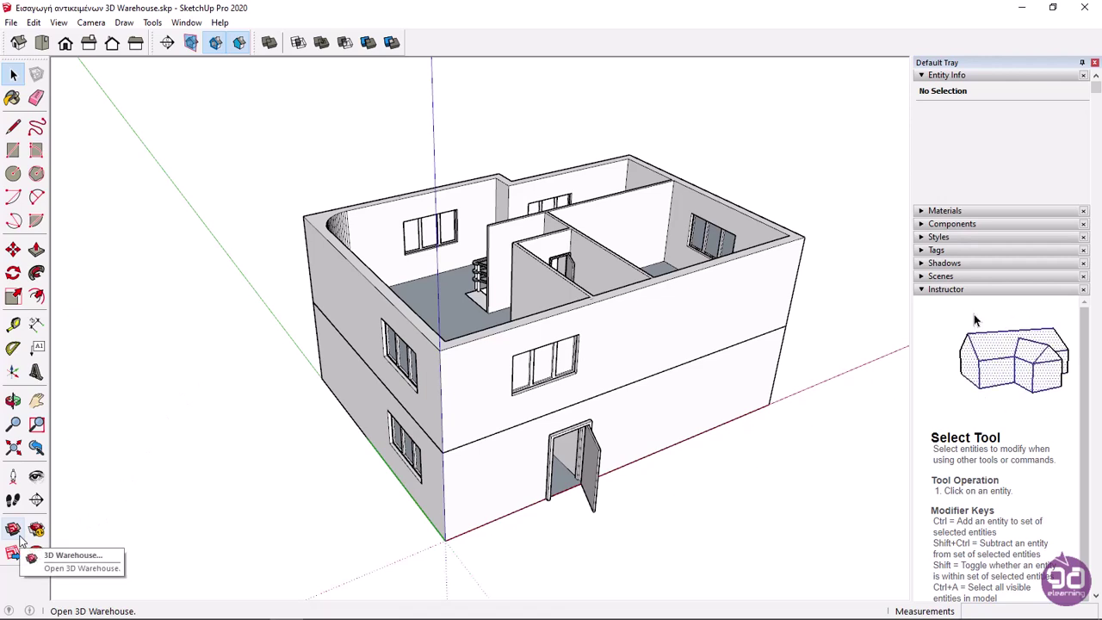
click(19, 537)
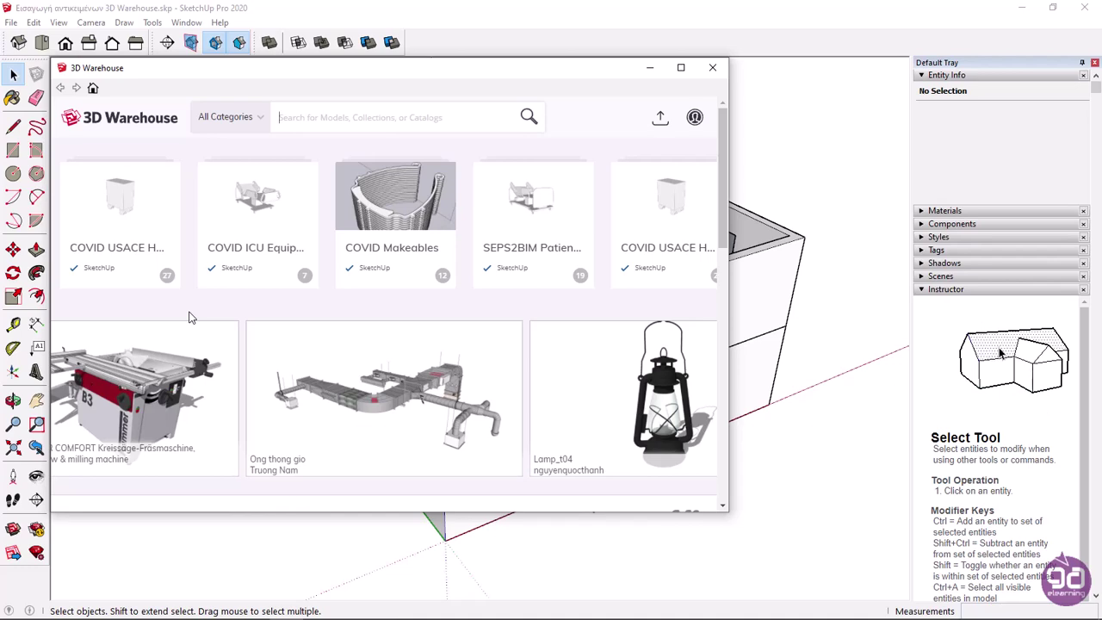
click(694, 117)
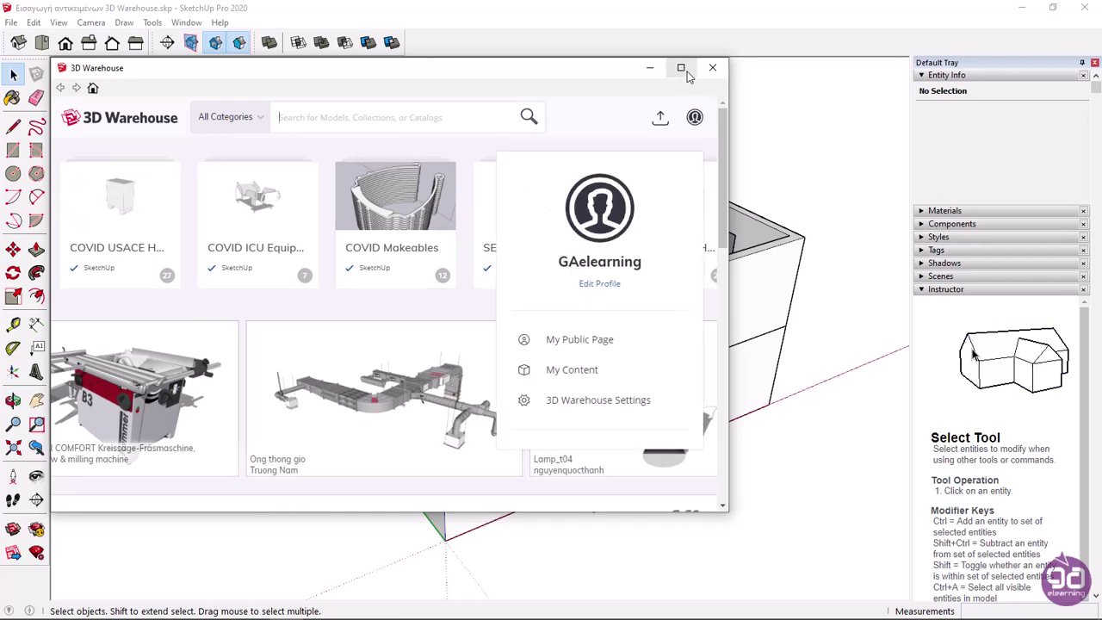
click(682, 68)
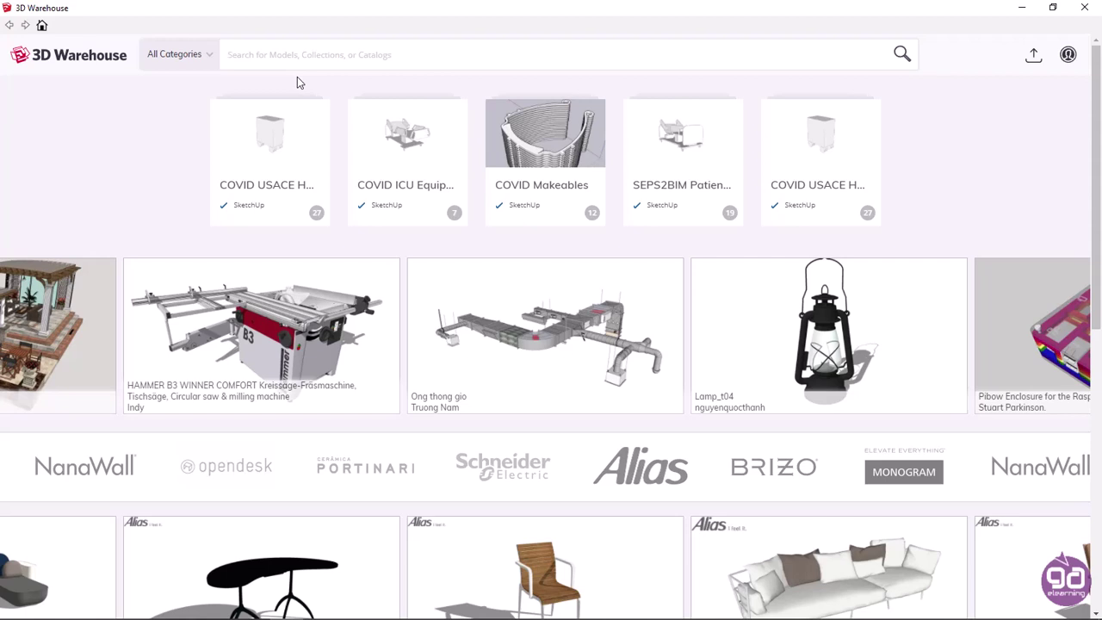
Review the list of model categories and search all categories for "bed"
click(209, 57)
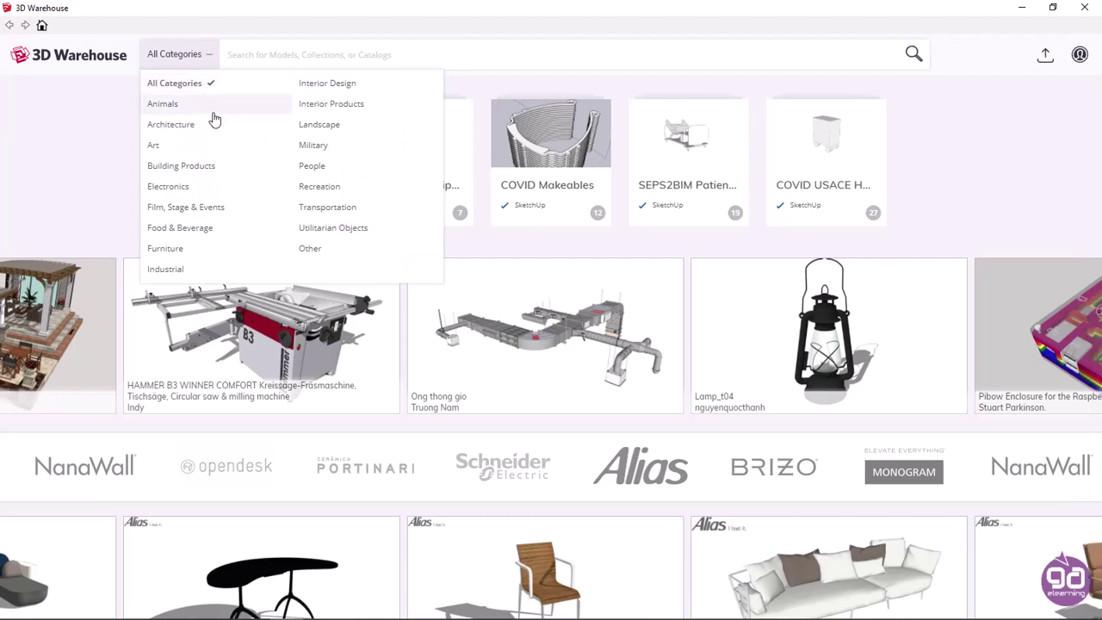
click(211, 58)
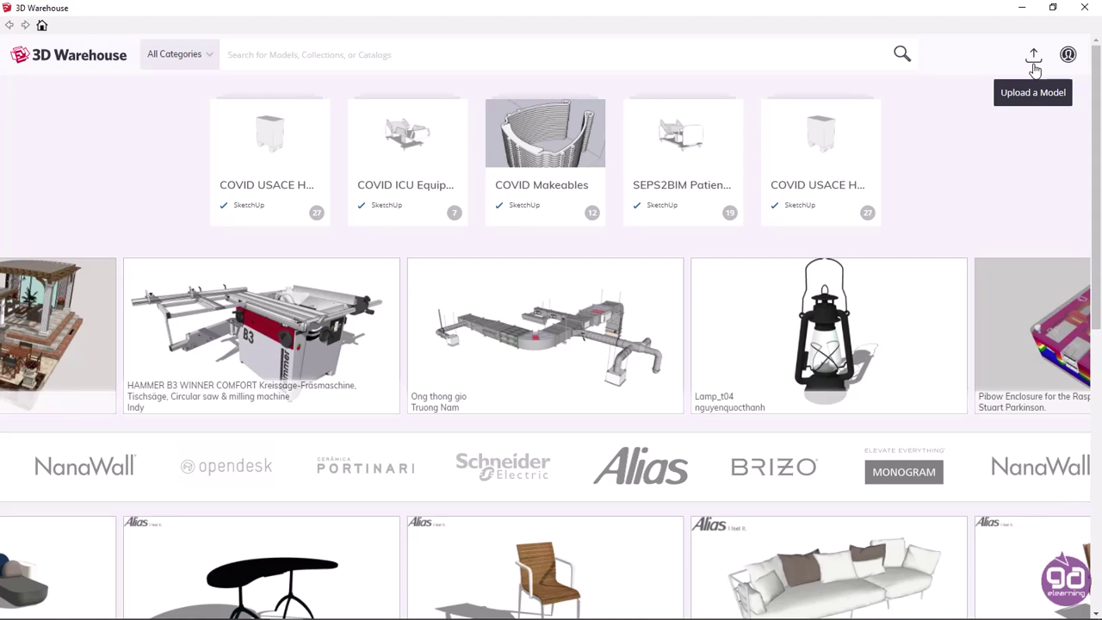
click(1068, 59)
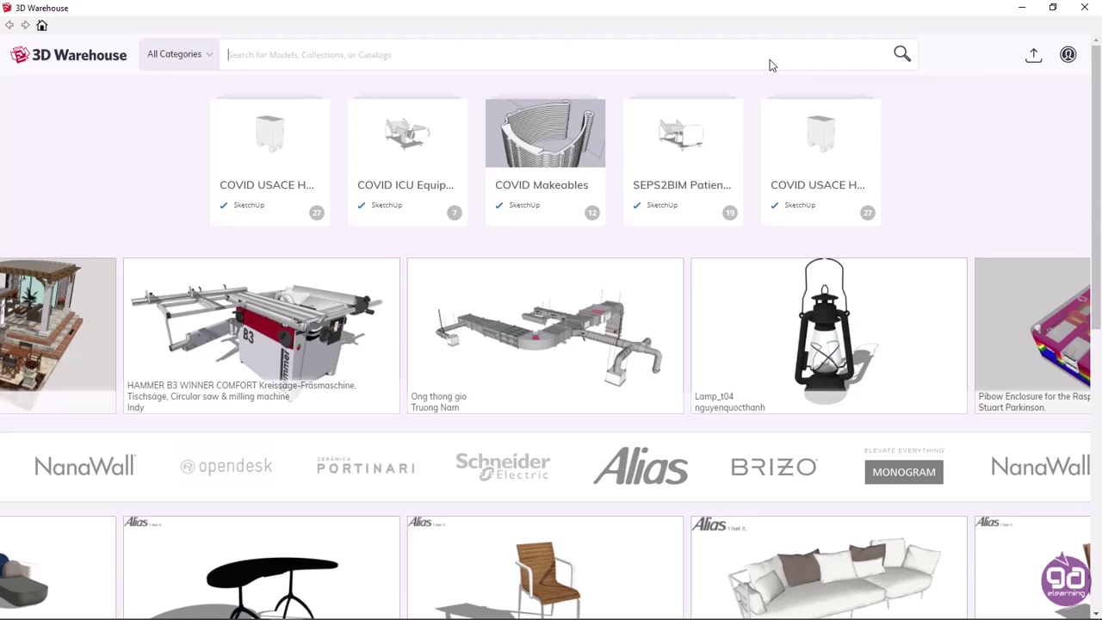
text(bed)
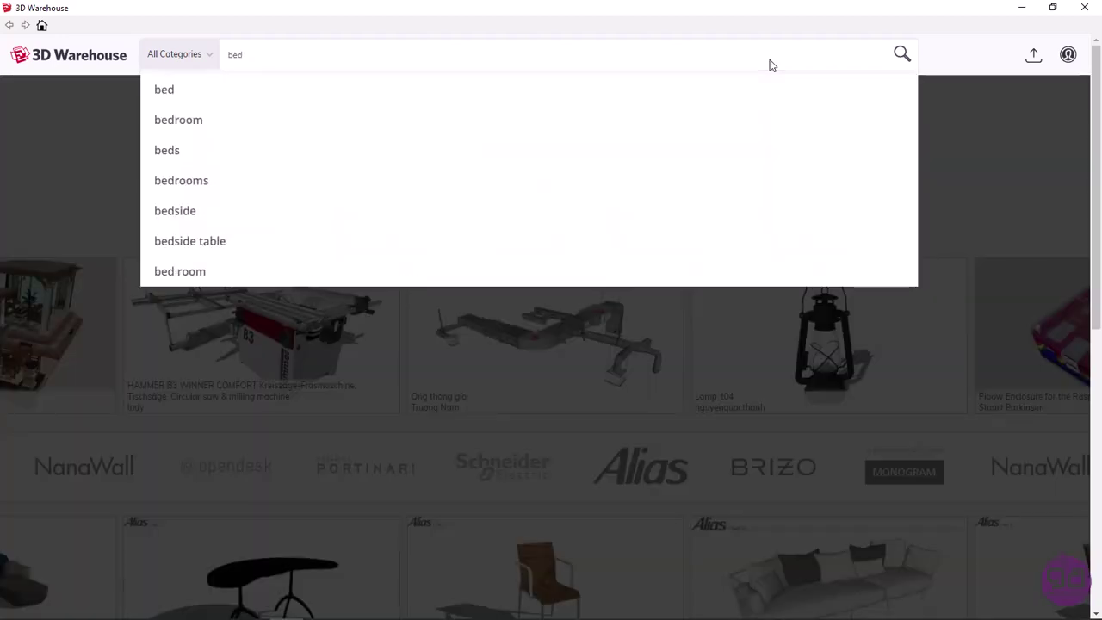
key(Return)
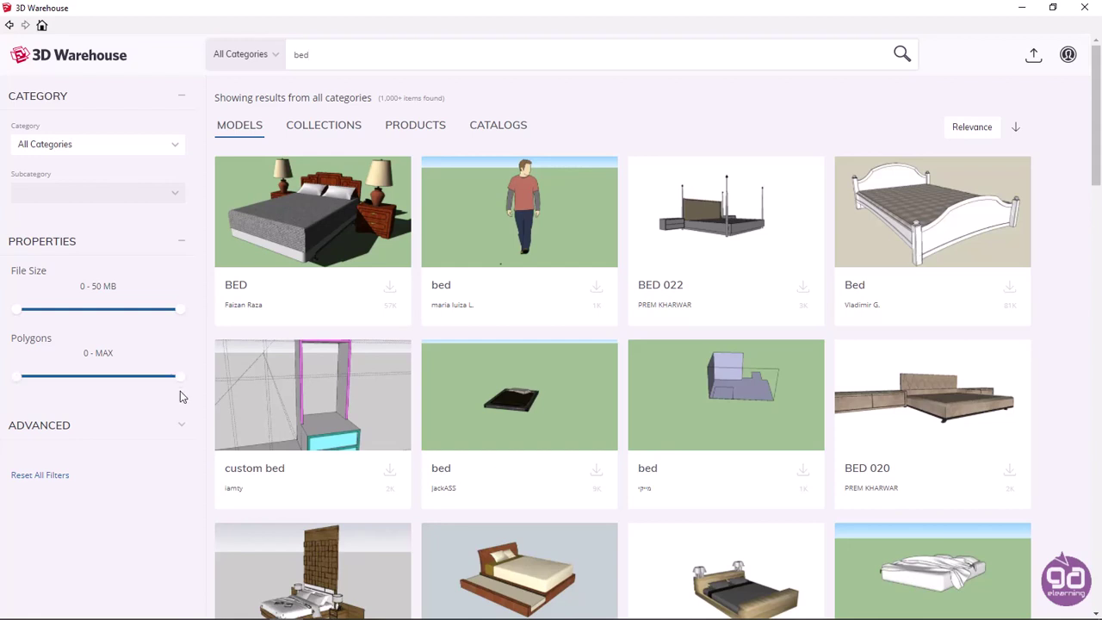
Examine the advanced filters available for the bed search results
click(181, 428)
scroll(128, 457, down, 2)
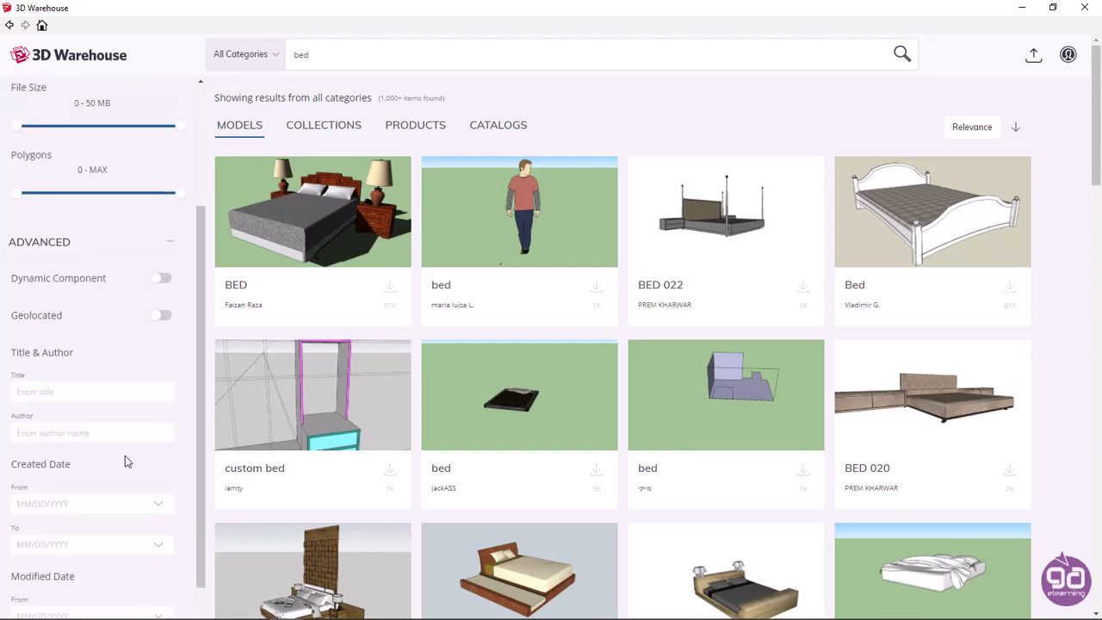
scroll(135, 459, up, 2)
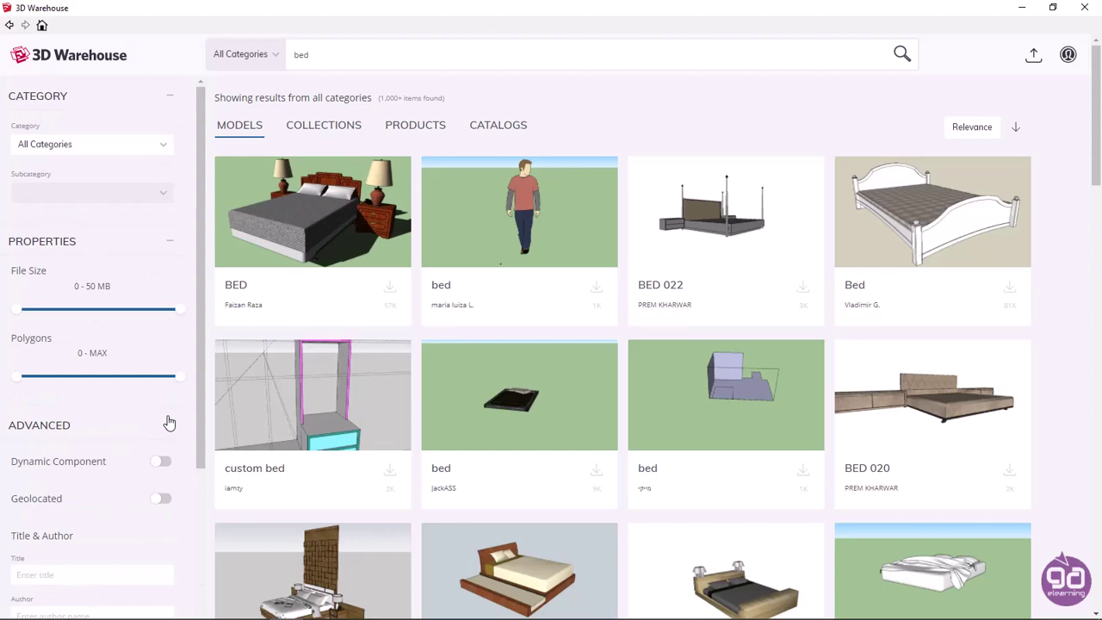
click(172, 428)
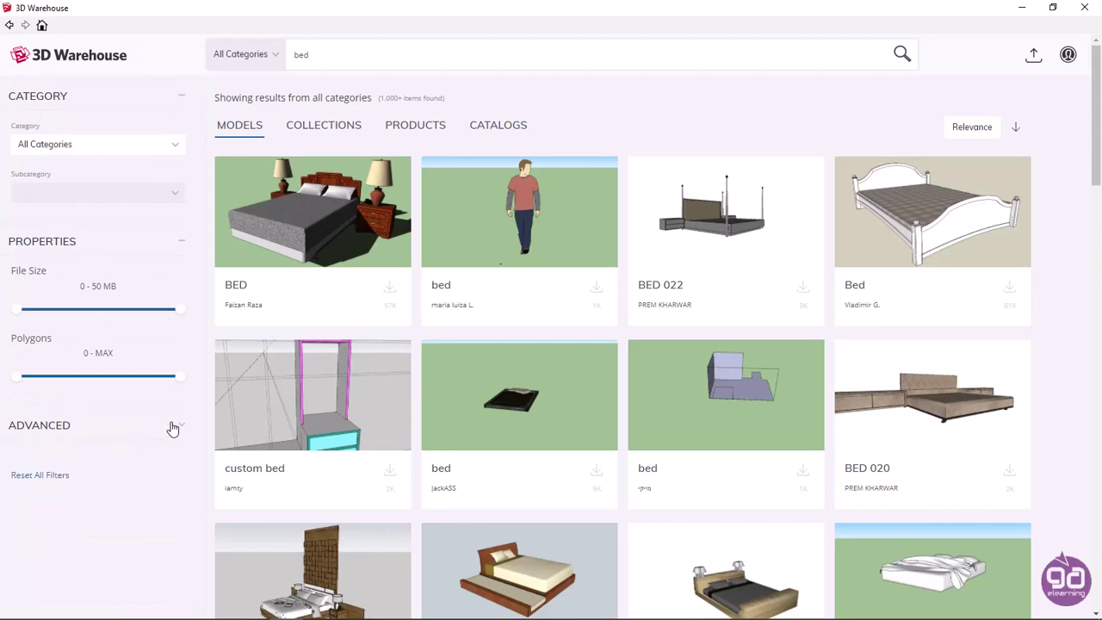
Find the white double bed with shelved nightstands beside its headboard and load it directly into the model
scroll(622, 329, down, 4)
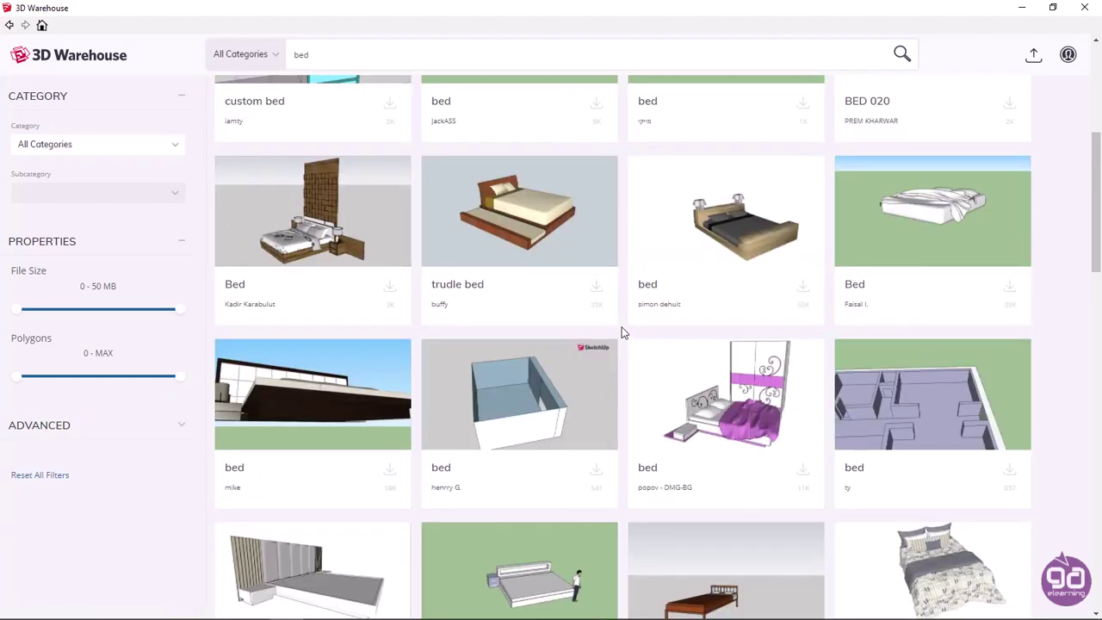
scroll(623, 332, down, 6)
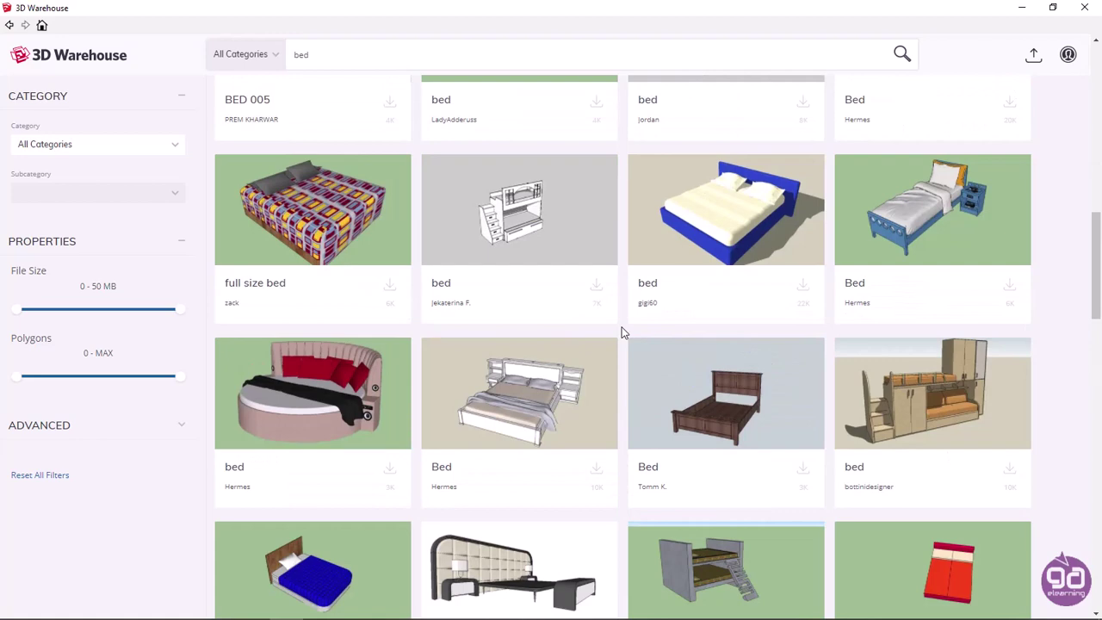
scroll(622, 331, down, 2)
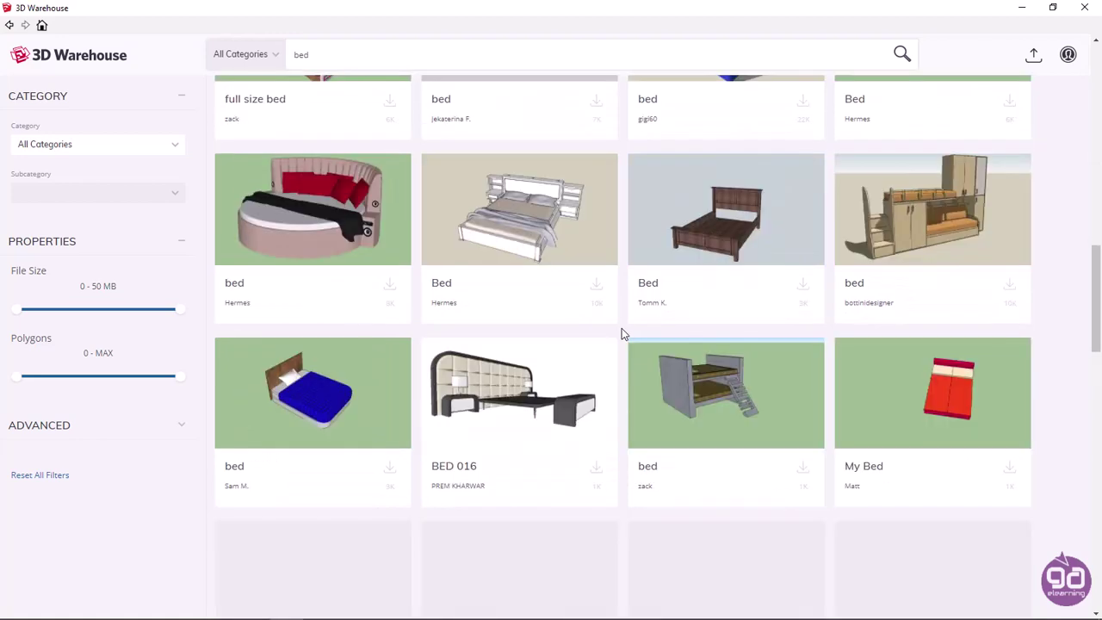
click(572, 222)
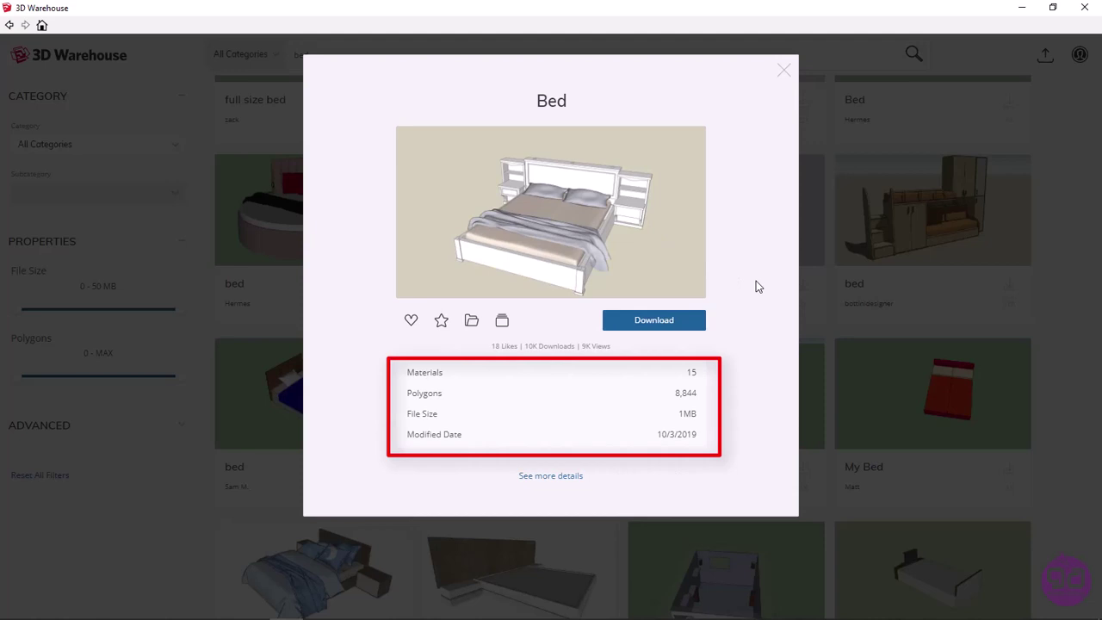
click(671, 333)
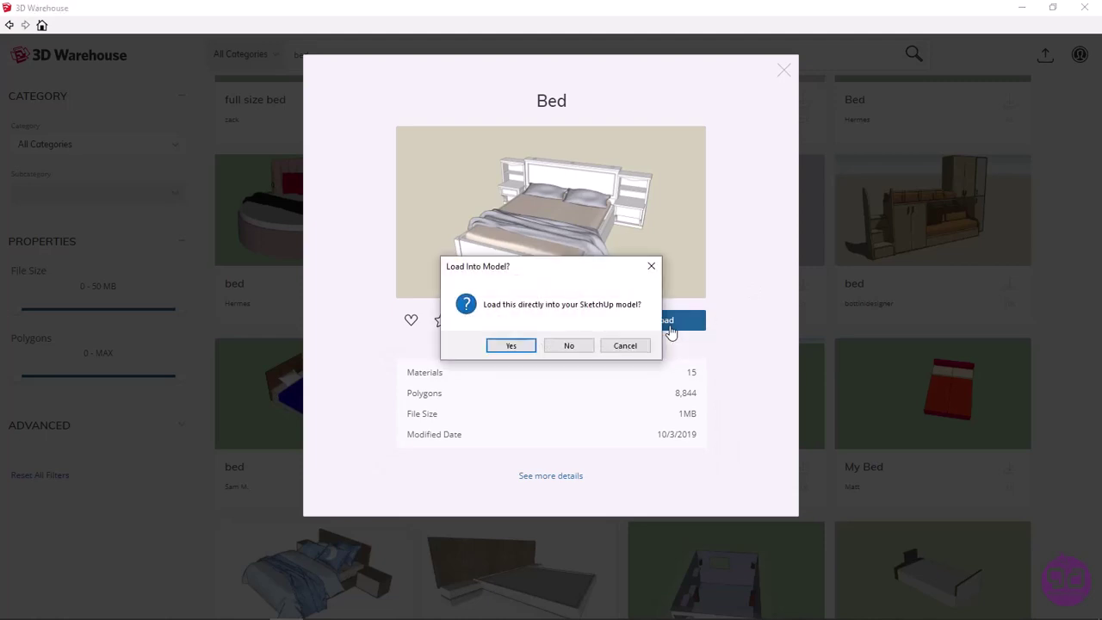
click(511, 346)
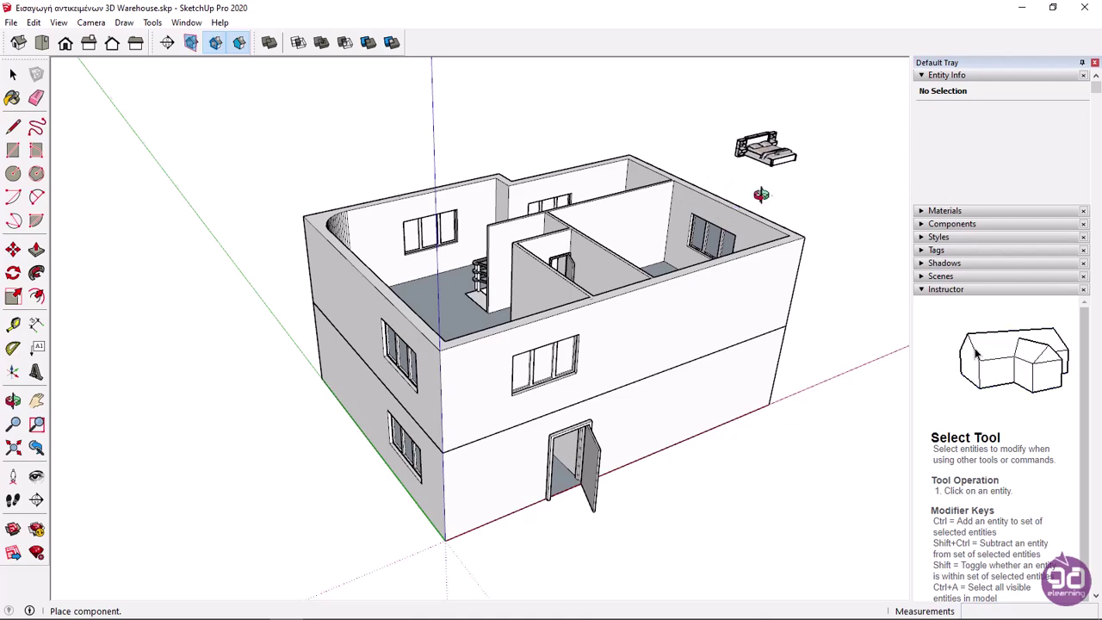
Place the downloaded bed outside the house, beyond the outer wall of the bedroom, and clear the selection
middle_drag(762, 195, 768, 210)
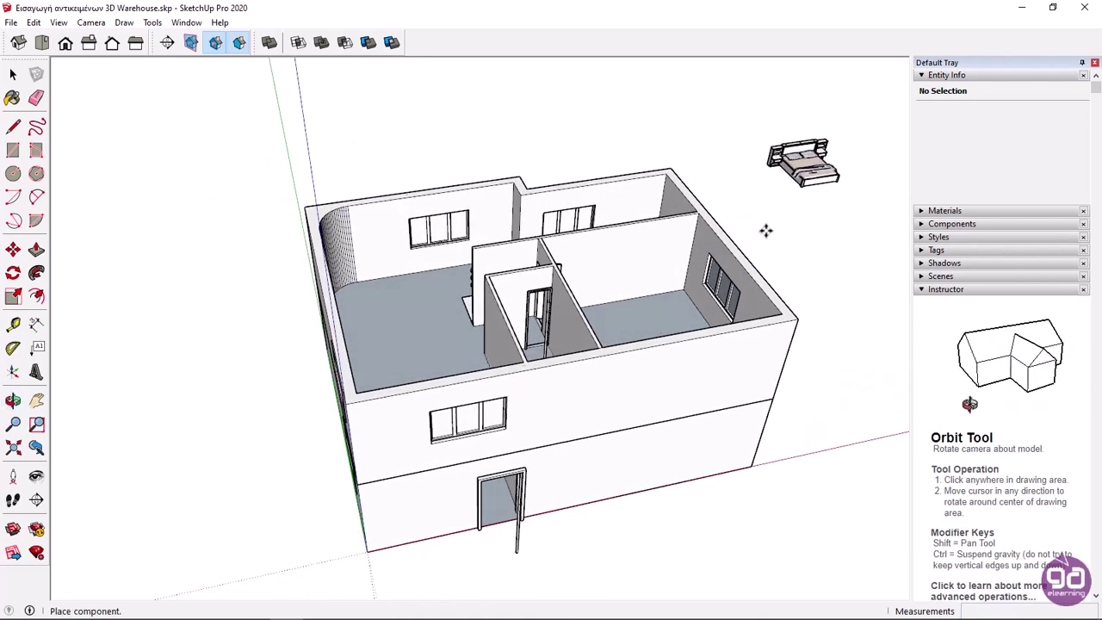
click(766, 230)
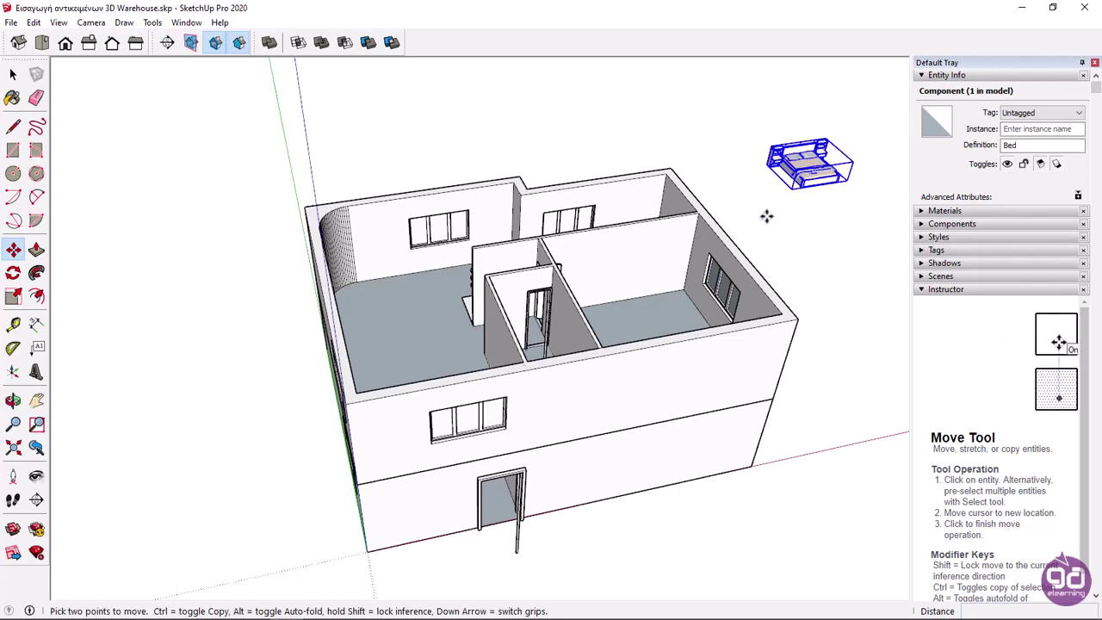
middle_drag(766, 215, 751, 215)
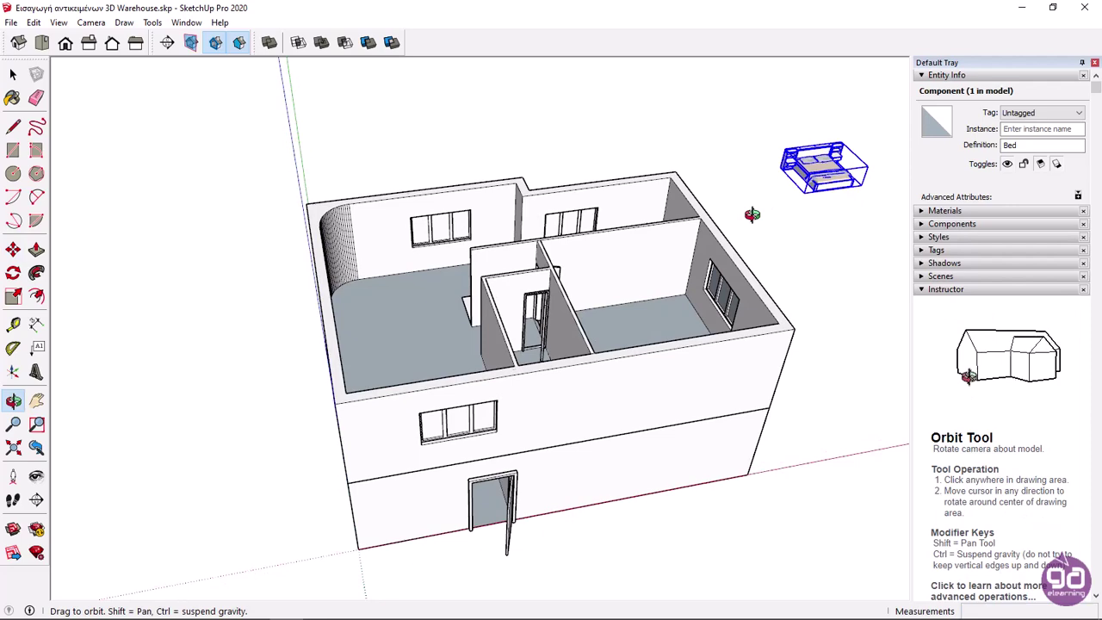
scroll(775, 173, up, 6)
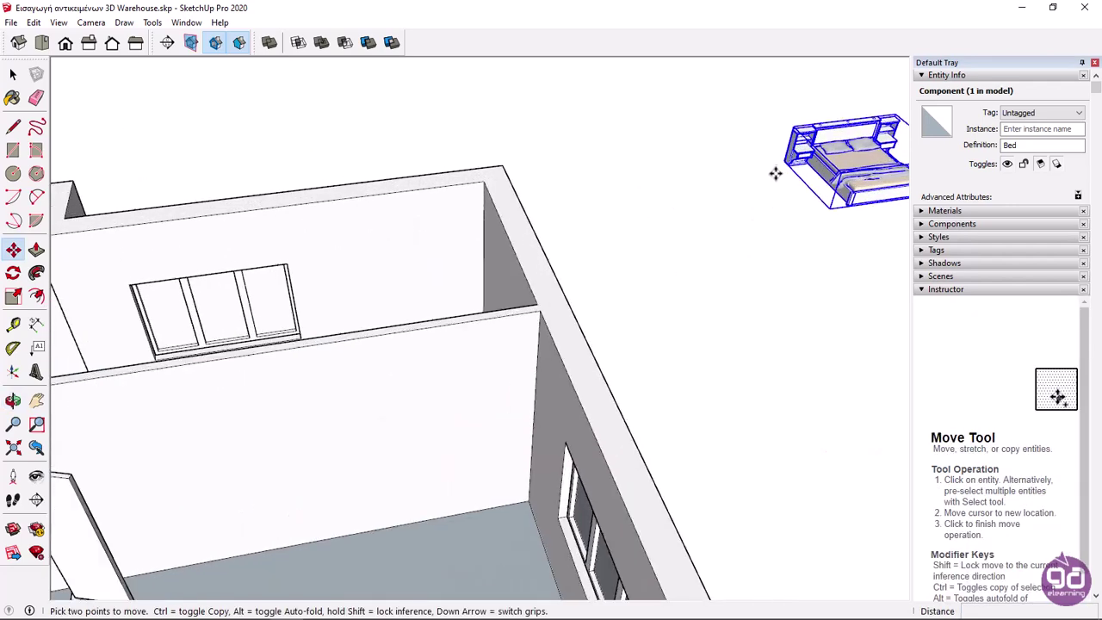
key(space)
click(749, 215)
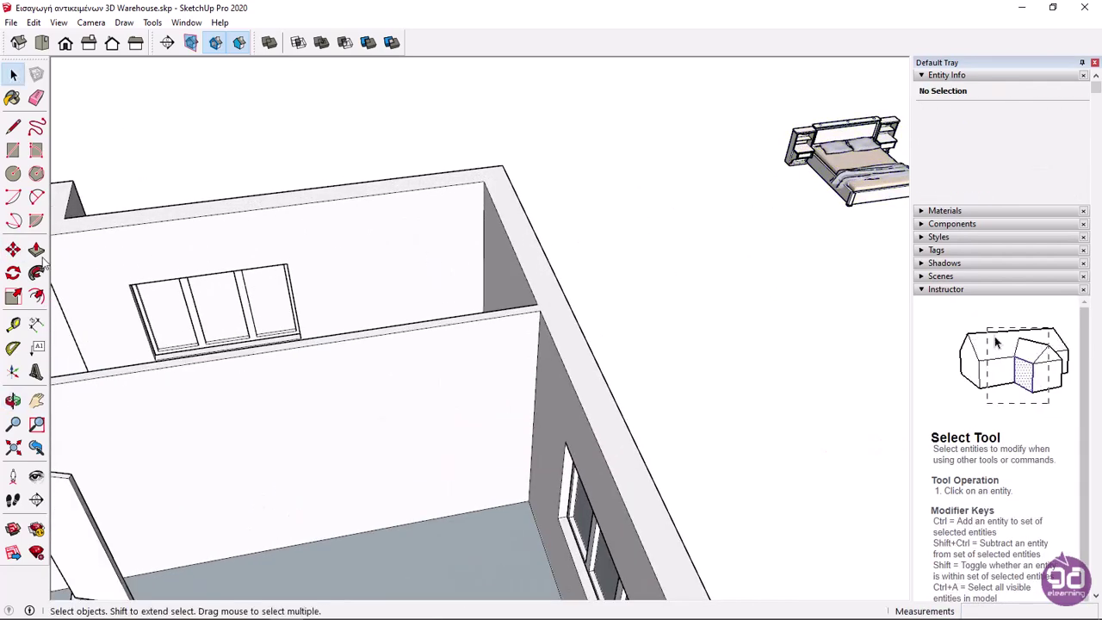
Move the bed by its rear corner about 17.8 m into the bedroom, setting its headboard against the back wall
click(13, 250)
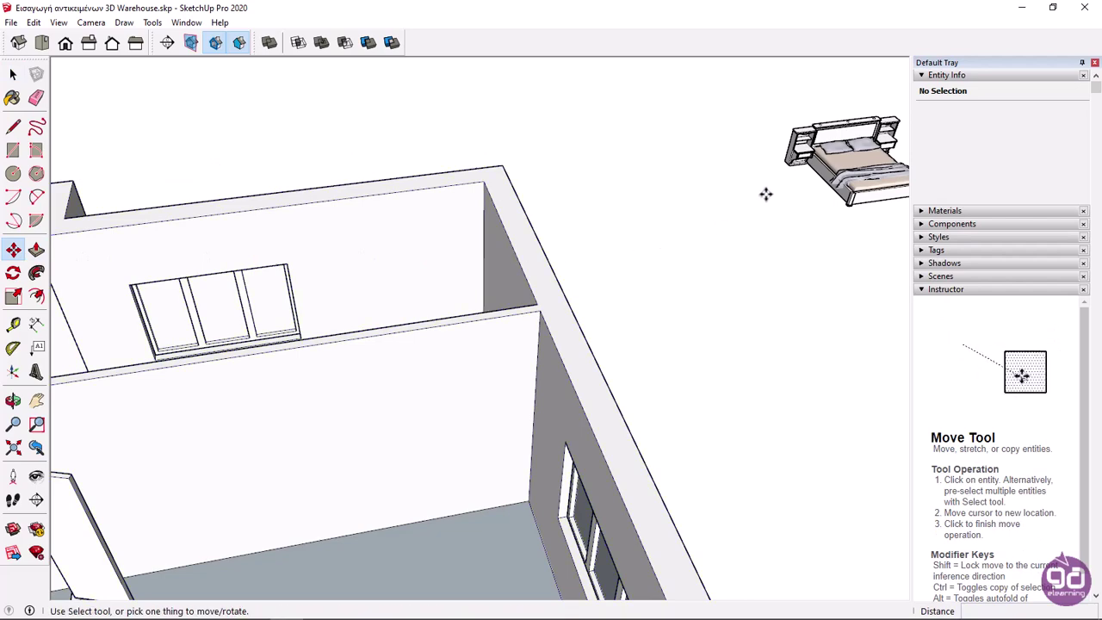
click(785, 164)
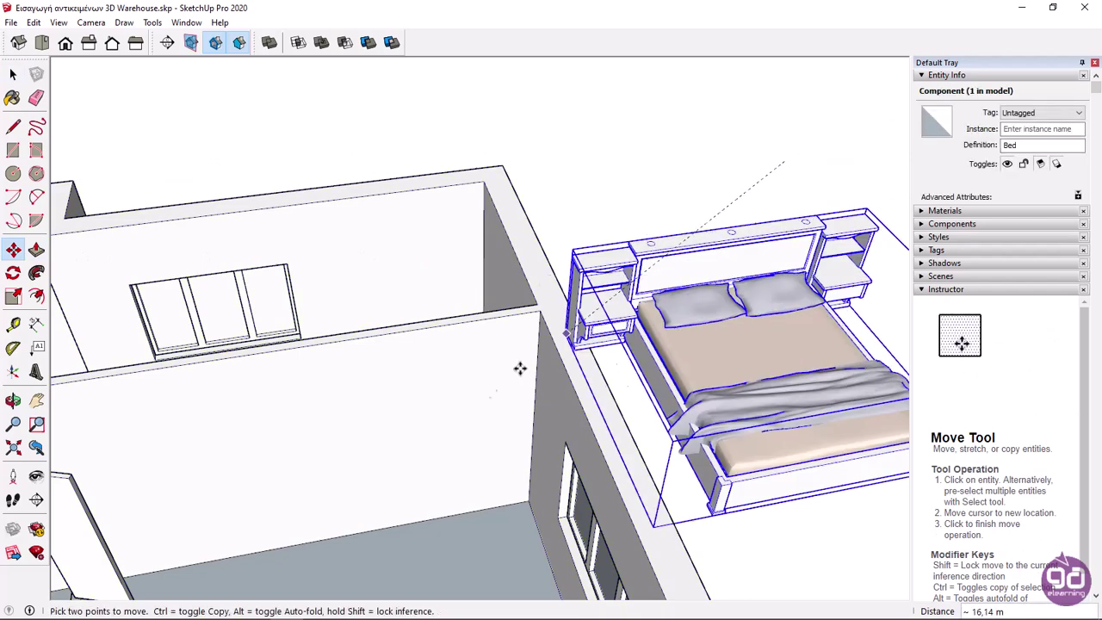
middle_drag(520, 369, 501, 340)
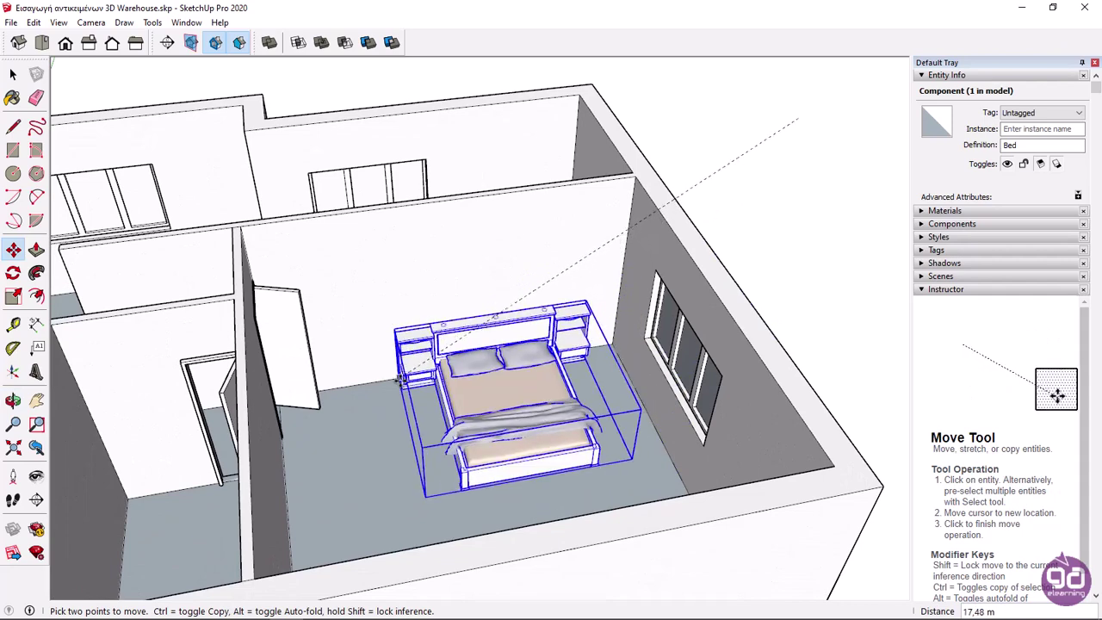
click(371, 383)
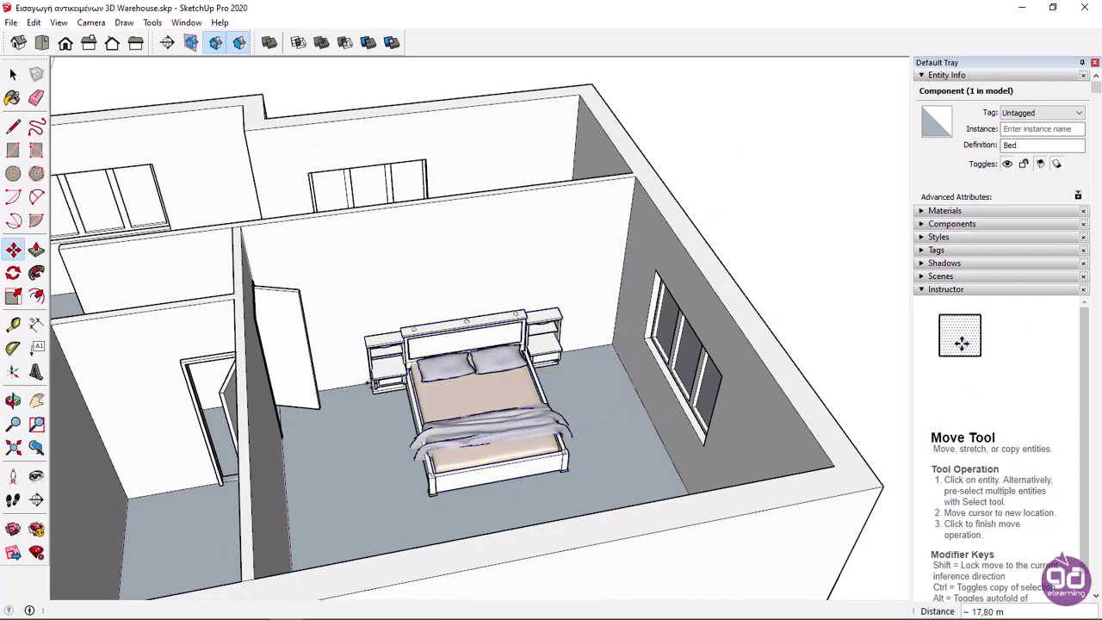
key(space)
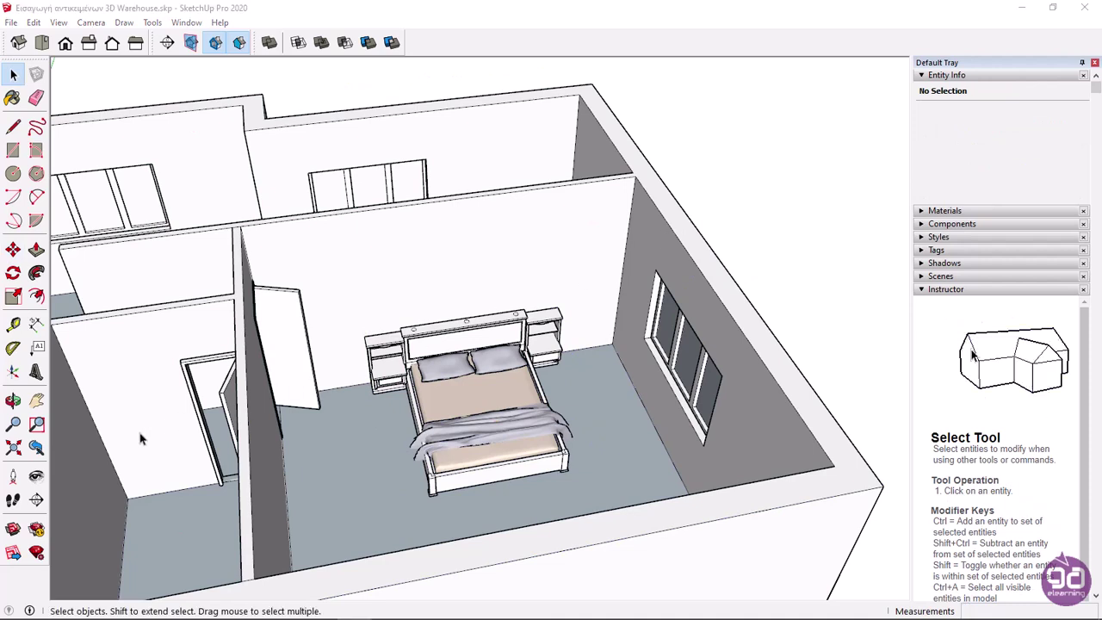
Reopen the 3D Warehouse, search for "table" and restrict the results to products
click(13, 529)
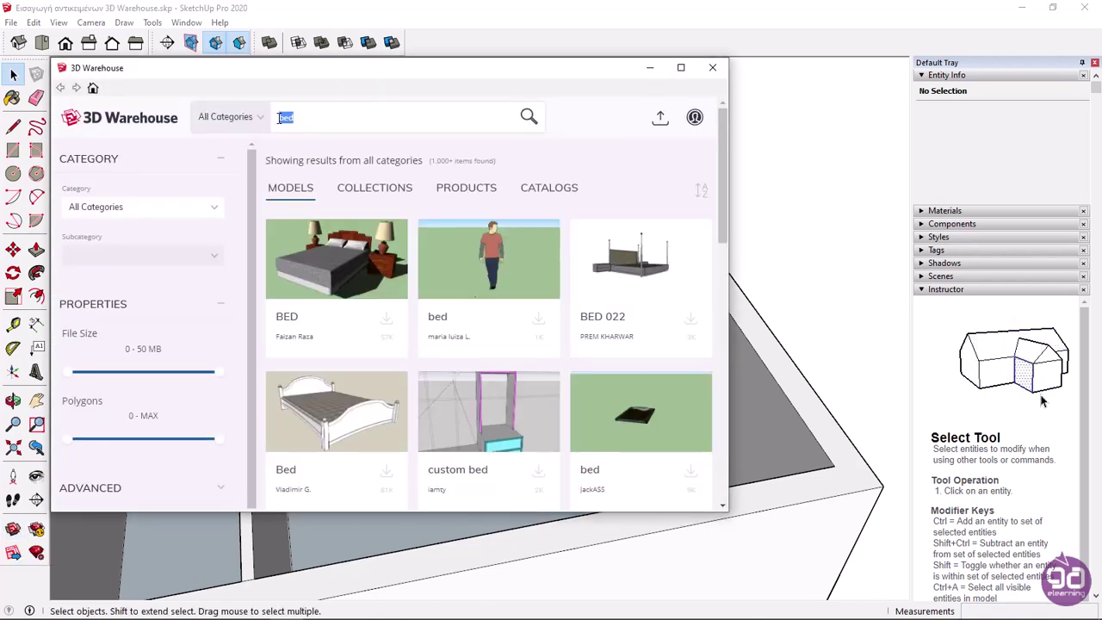
text(table)
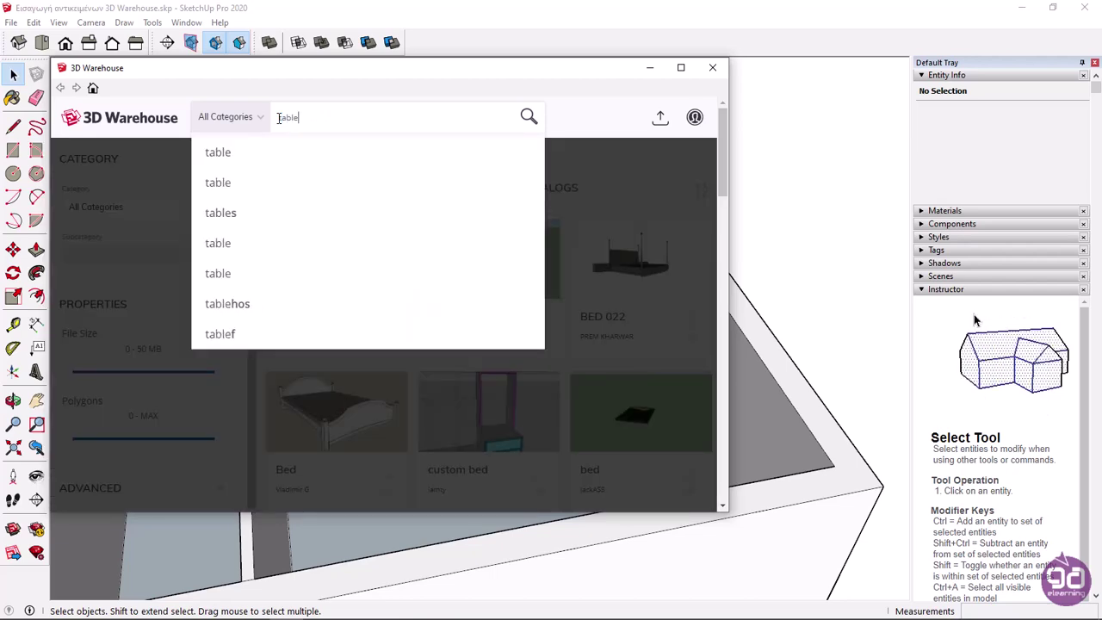
key(Return)
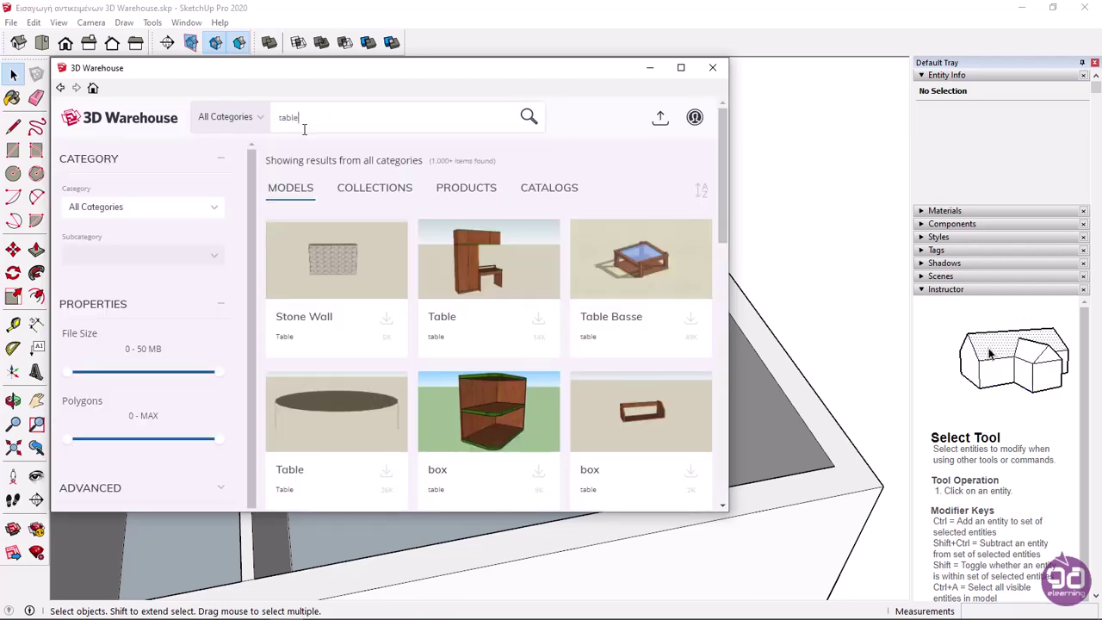
click(467, 189)
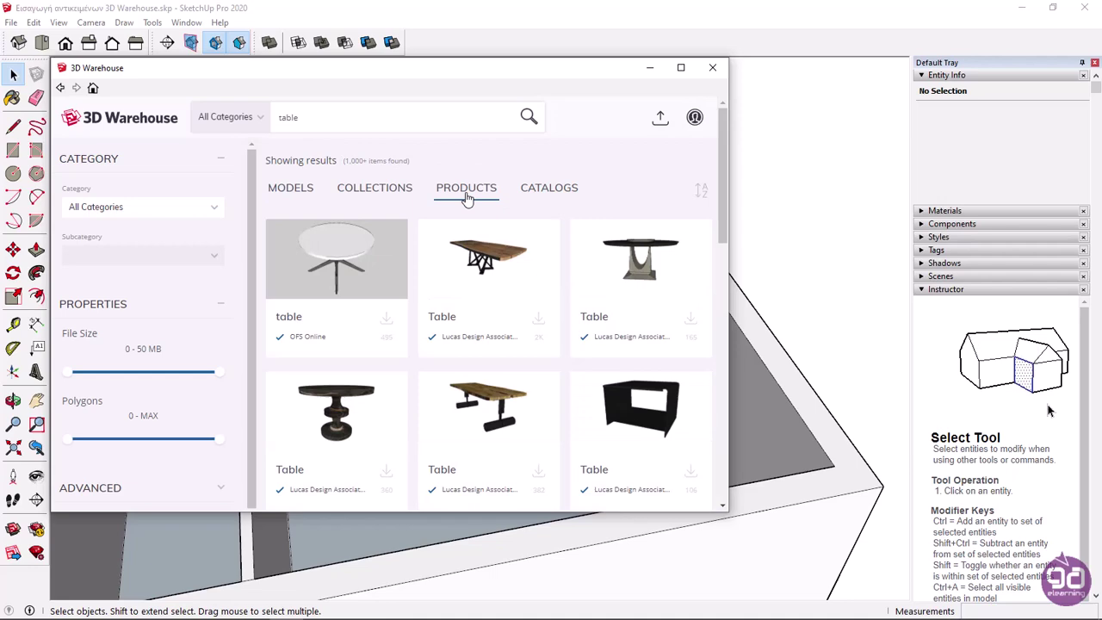
Find the Table #14 dining set with black chairs and load it directly into the model
scroll(504, 382, down, 10)
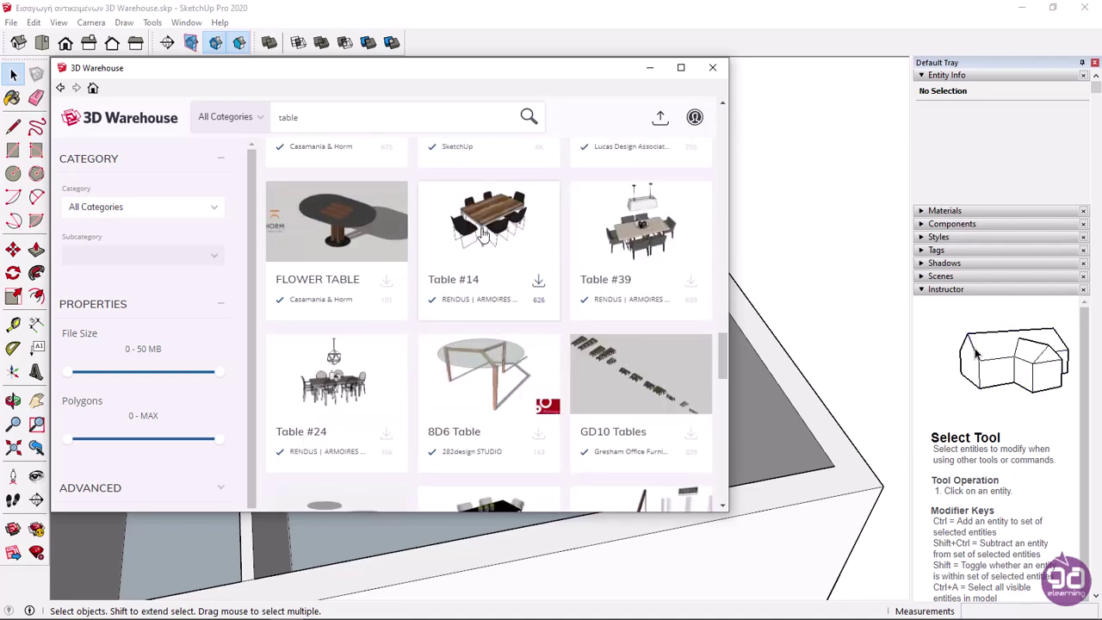
click(503, 312)
click(501, 363)
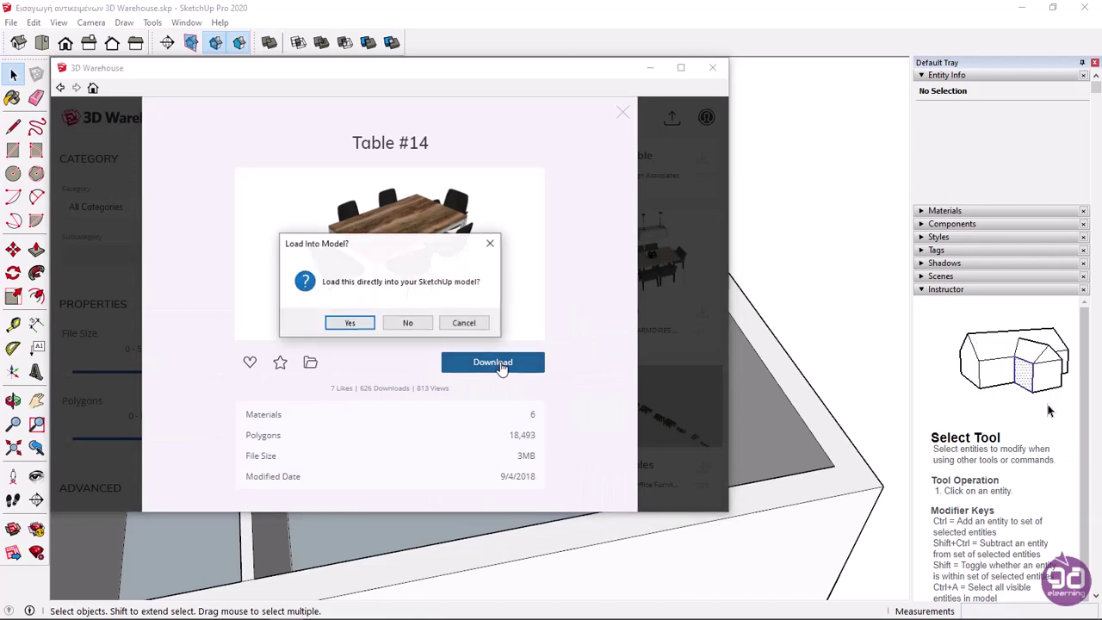
click(355, 324)
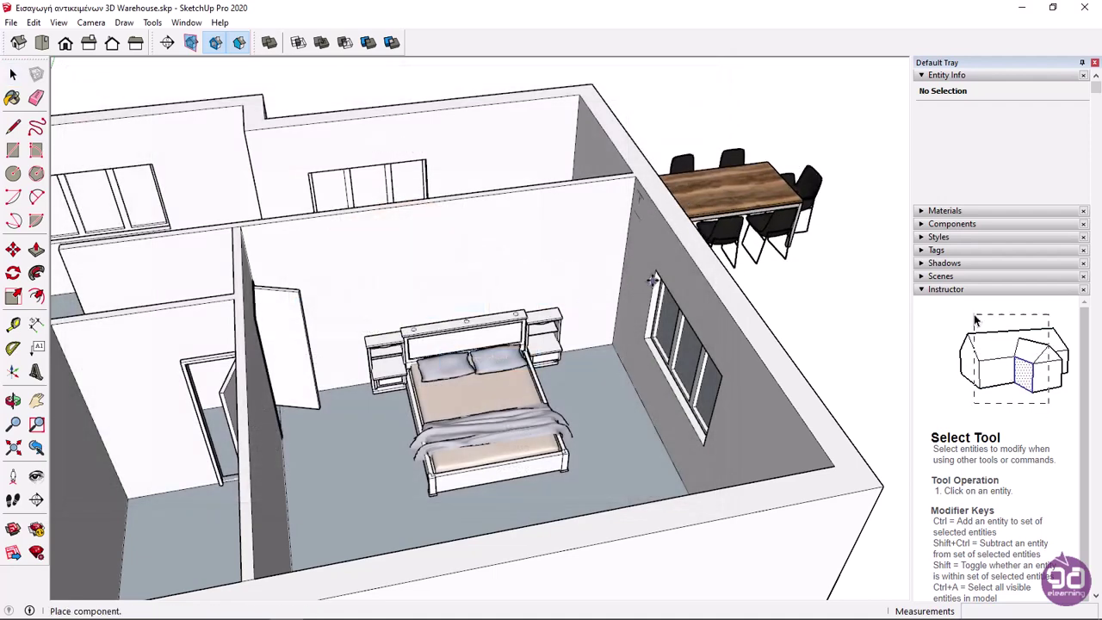
Place the dining table set on the floor of the large room with the curved wall and deselect it
scroll(714, 247, down, 3)
middle_drag(719, 241, 508, 317)
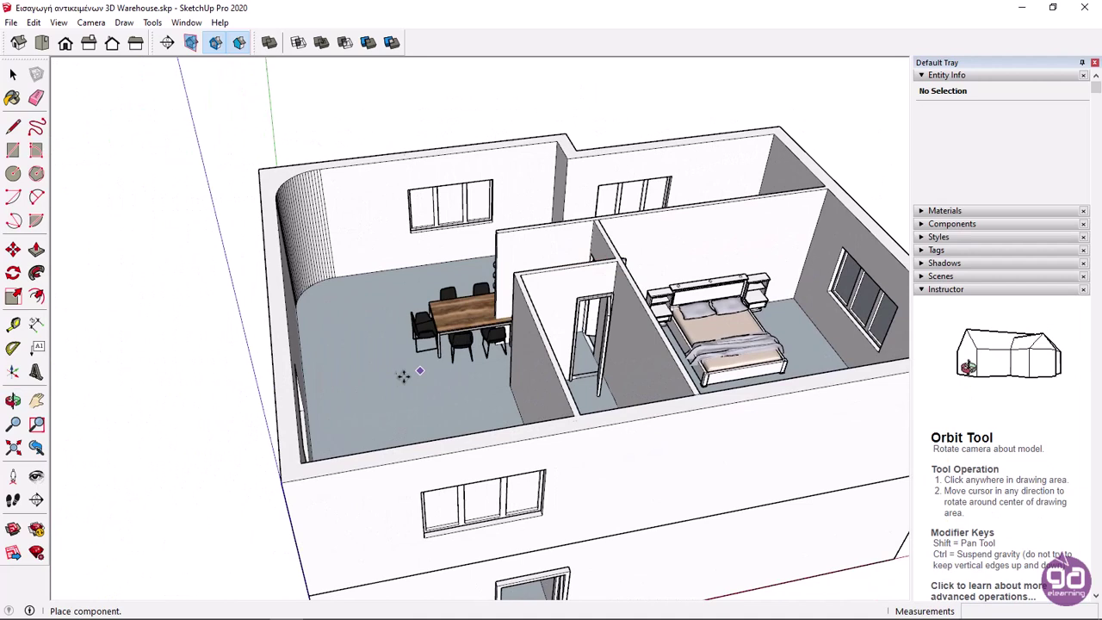
click(347, 404)
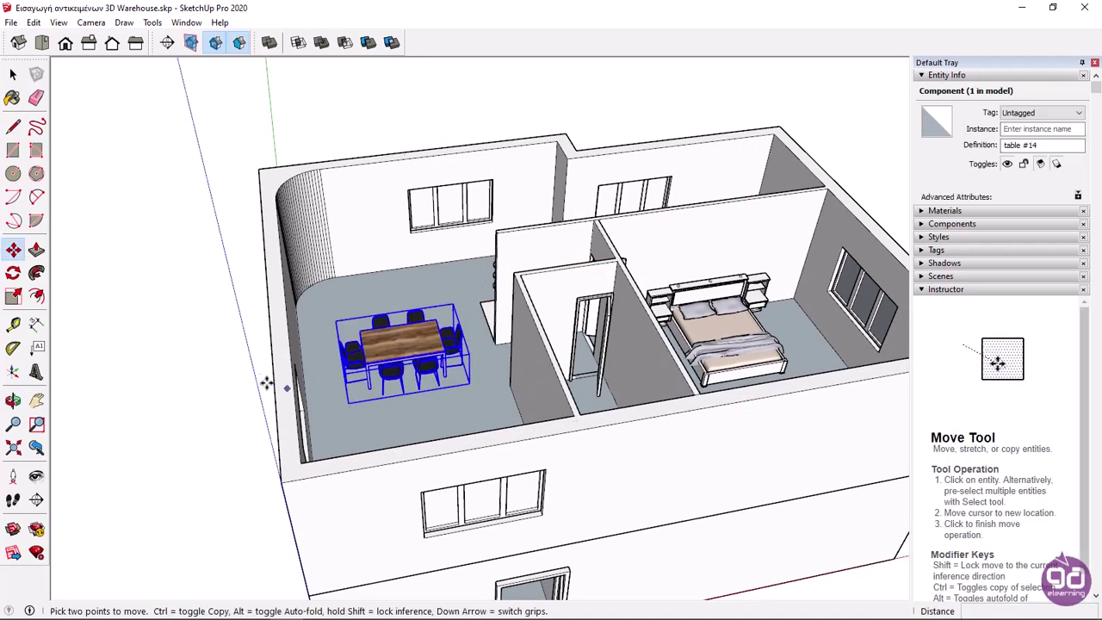
key(space)
click(230, 380)
middle_drag(233, 382, 269, 385)
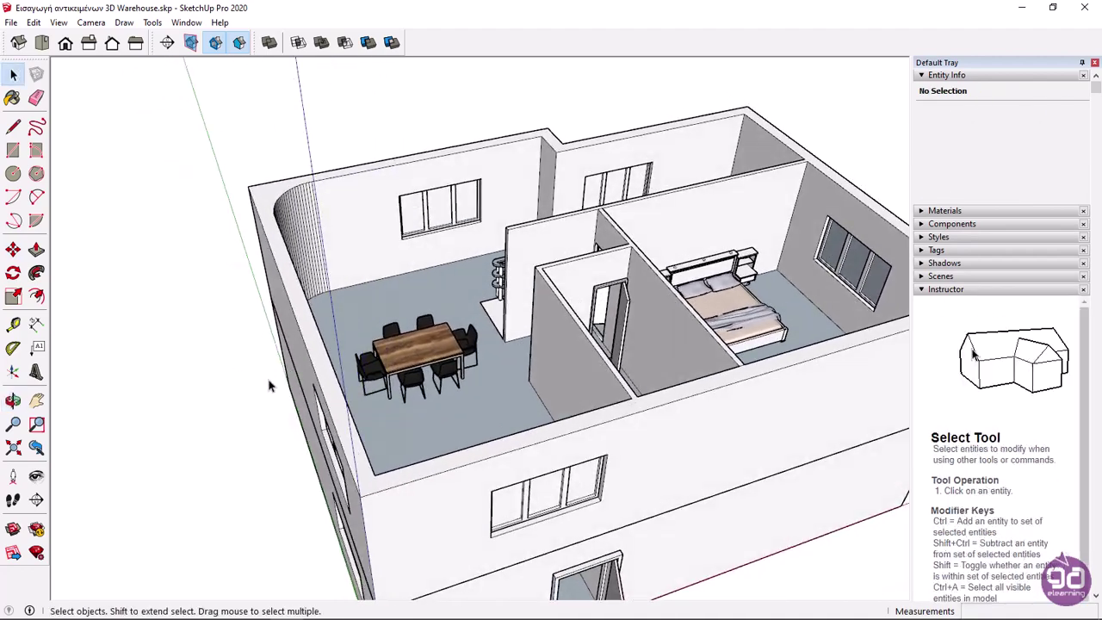